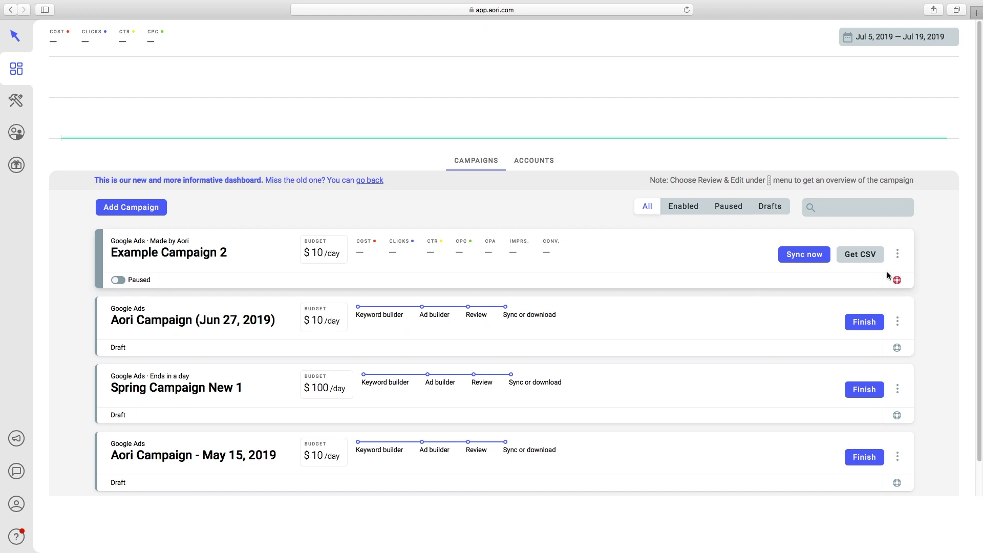
Open Example Campaign 2 through Review & Edit and select its keyword bank name field
click(898, 253)
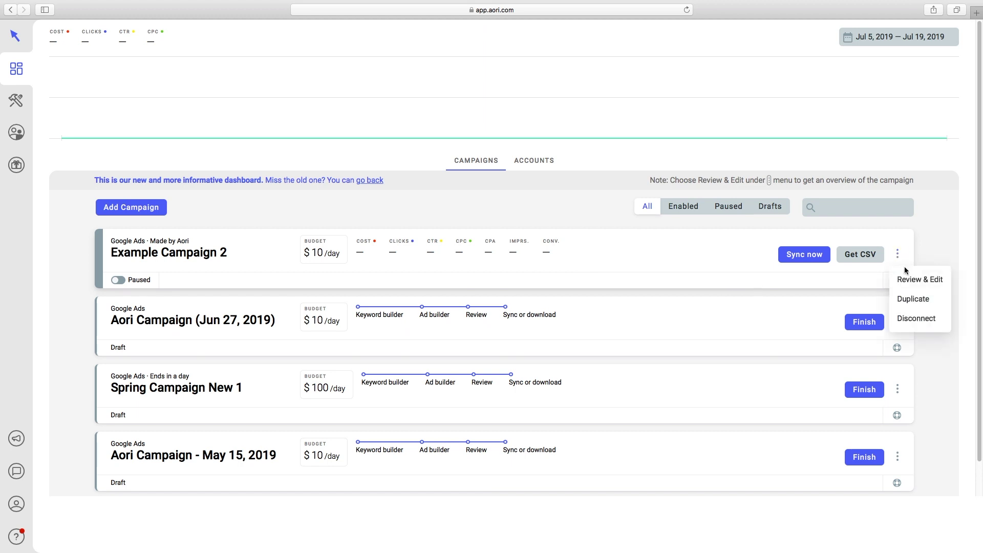
click(924, 281)
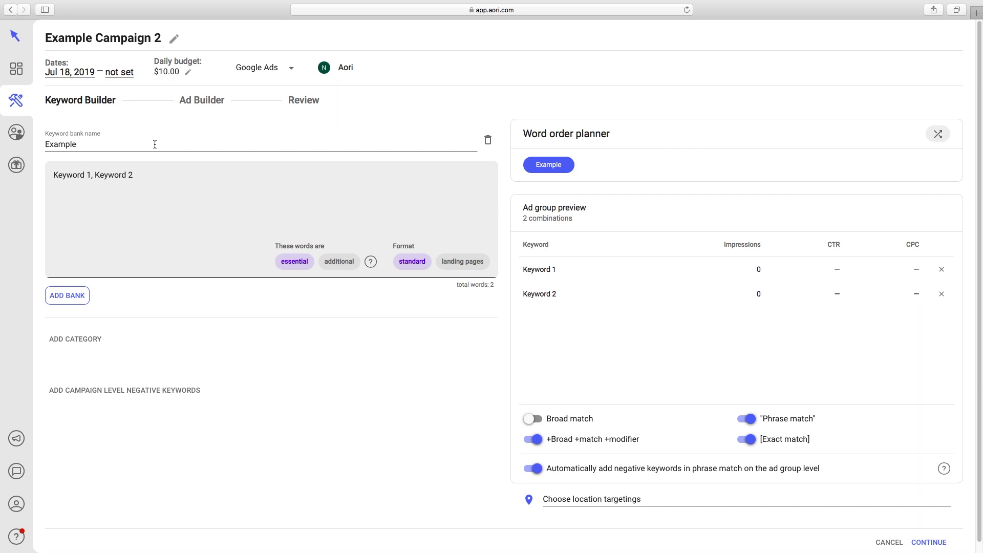
click(154, 150)
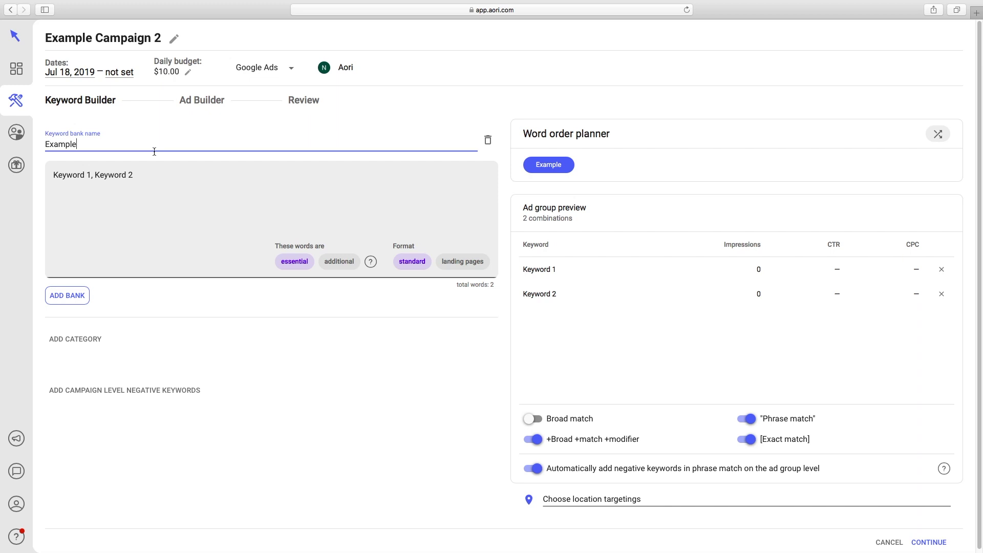
Append Keyword 3, Keyword 4 and Keyword 5 after Keyword 2, then continue to the Ad Builder
key(Tab)
text(, Key)
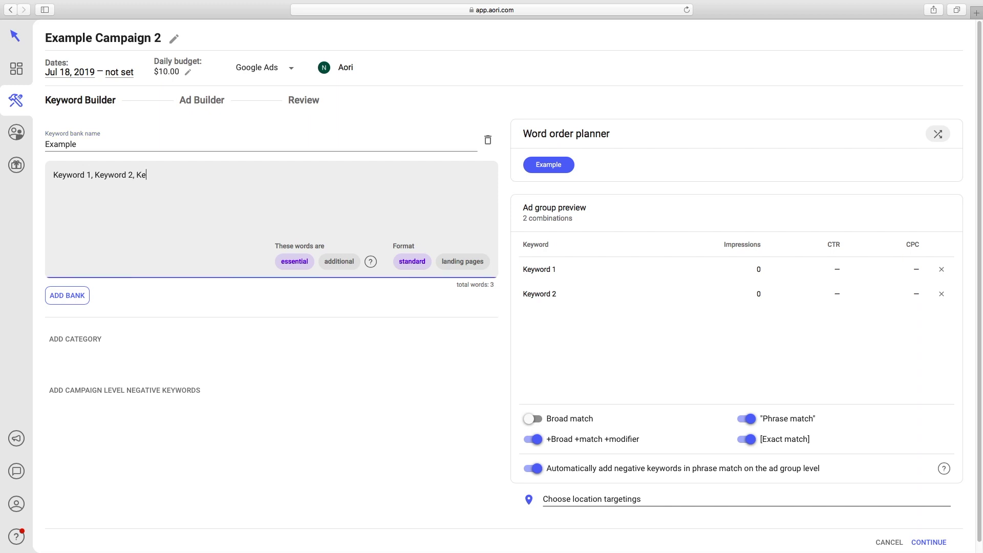
text(word 3,)
text( Keyword 4, )
text(Keyword)
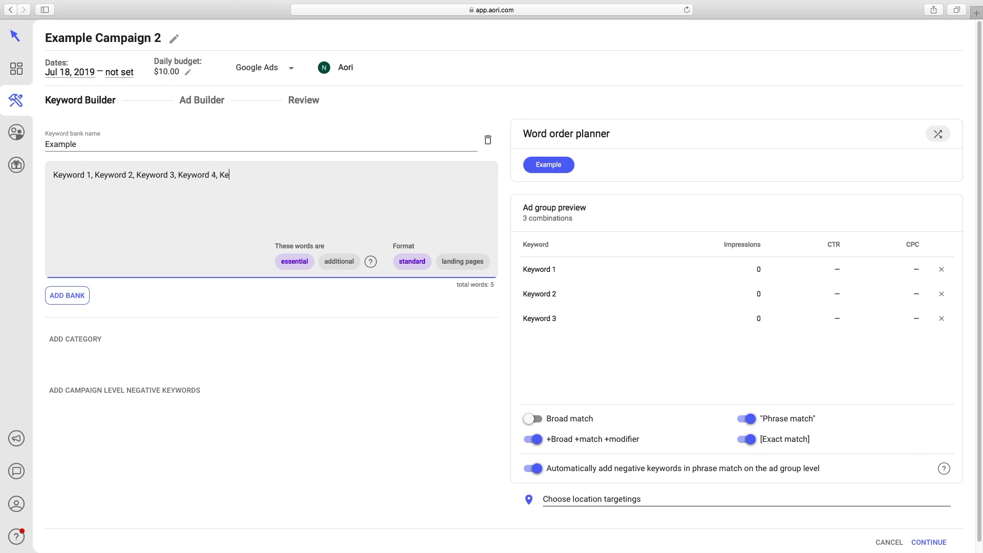
text( 5)
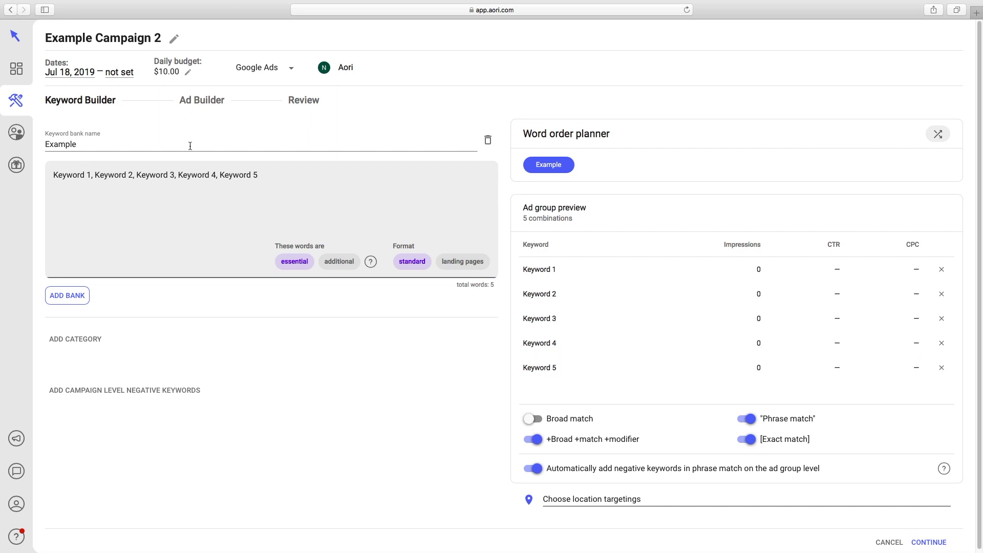
click(928, 544)
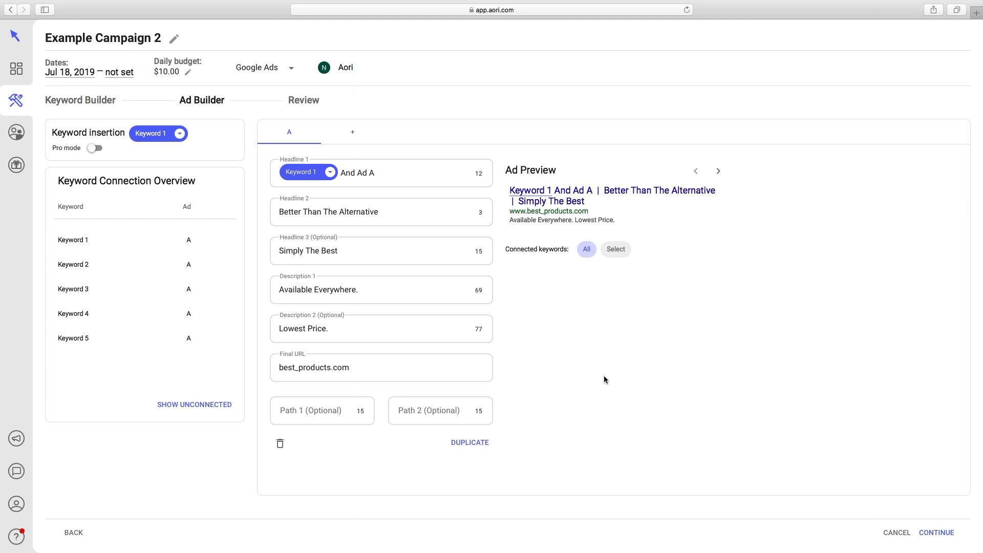
Add a new plain text ad as ad B
click(353, 135)
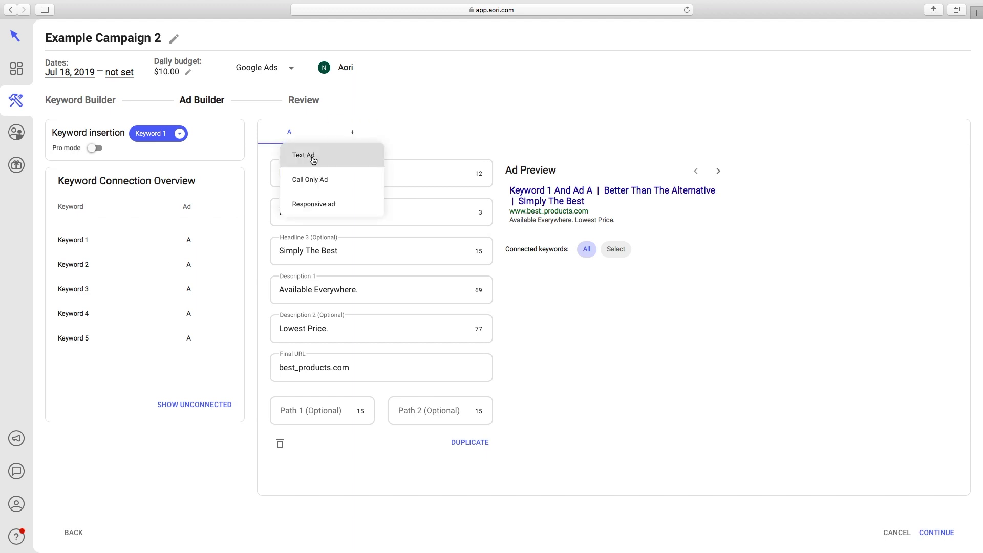
click(313, 160)
Give ad B the headlines 'And Ad B', 'Better Than The Headline' and 'Simply The Best'
text(And Ad B)
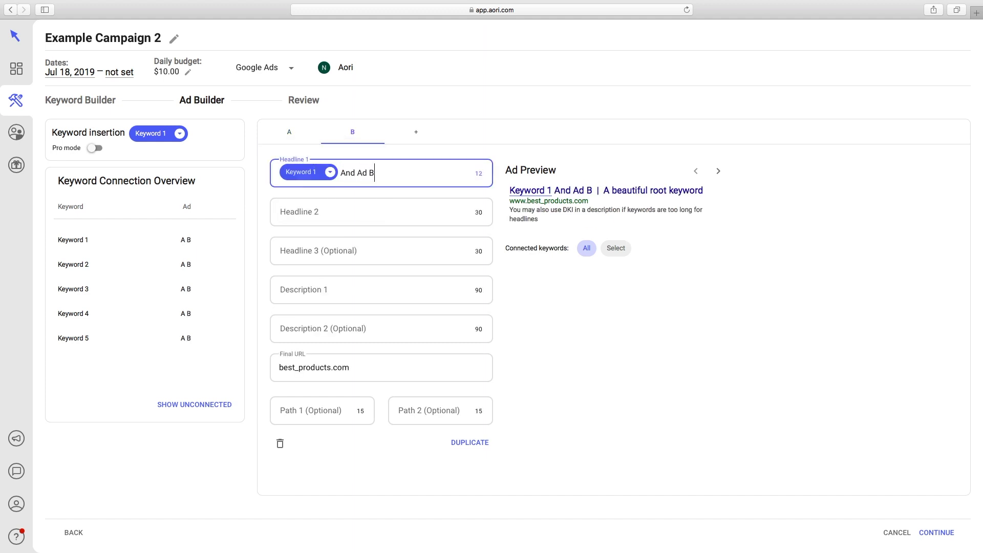
click(326, 212)
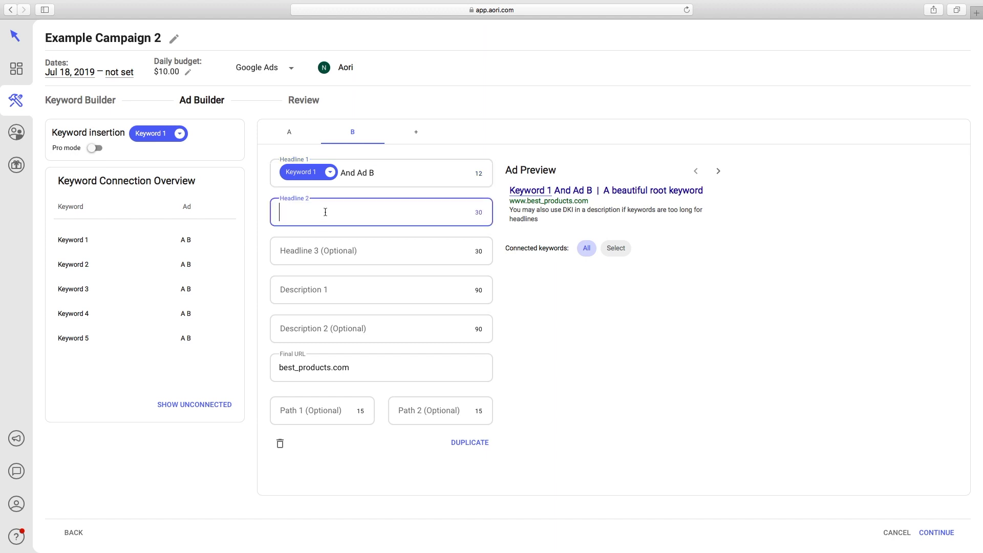
text(Bette)
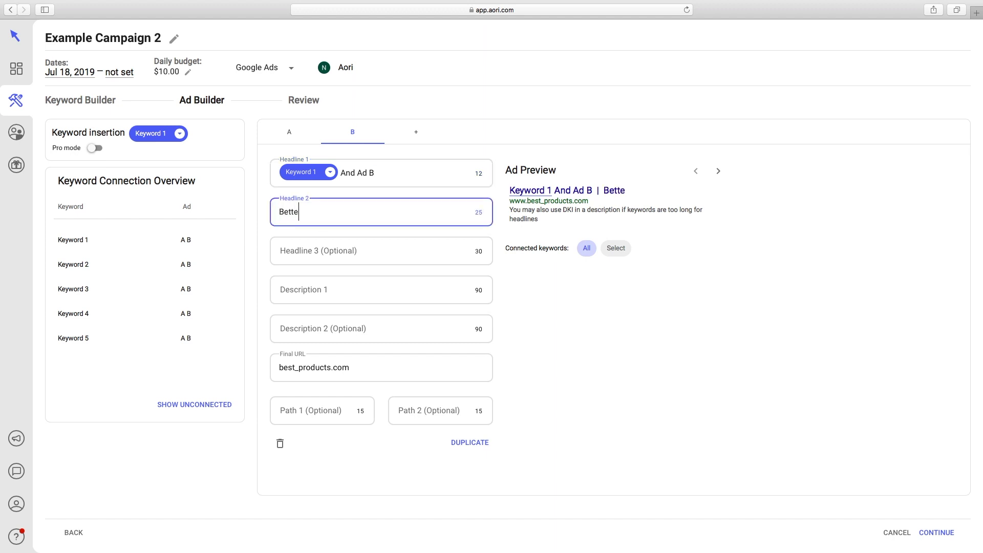
text(r Than The H)
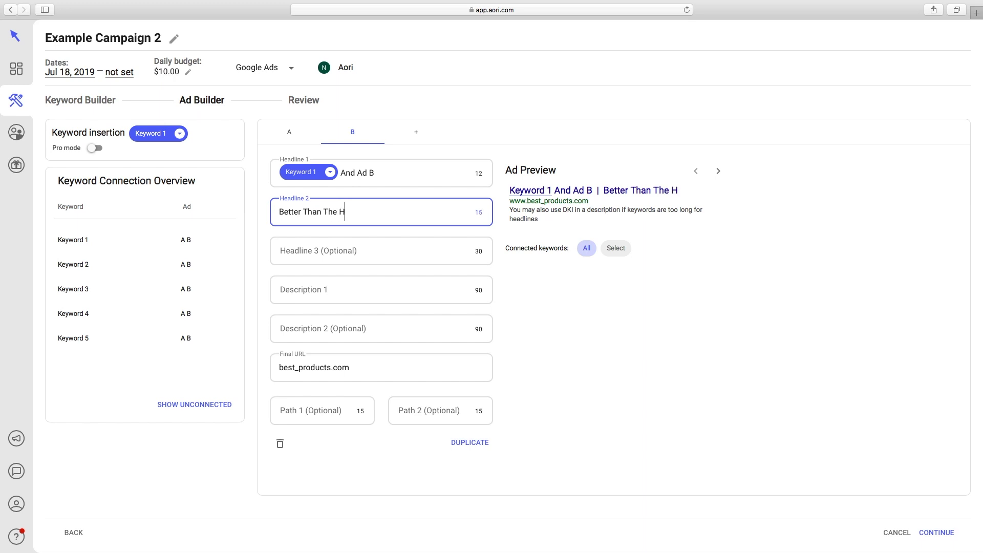
text(eadline)
key(Tab)
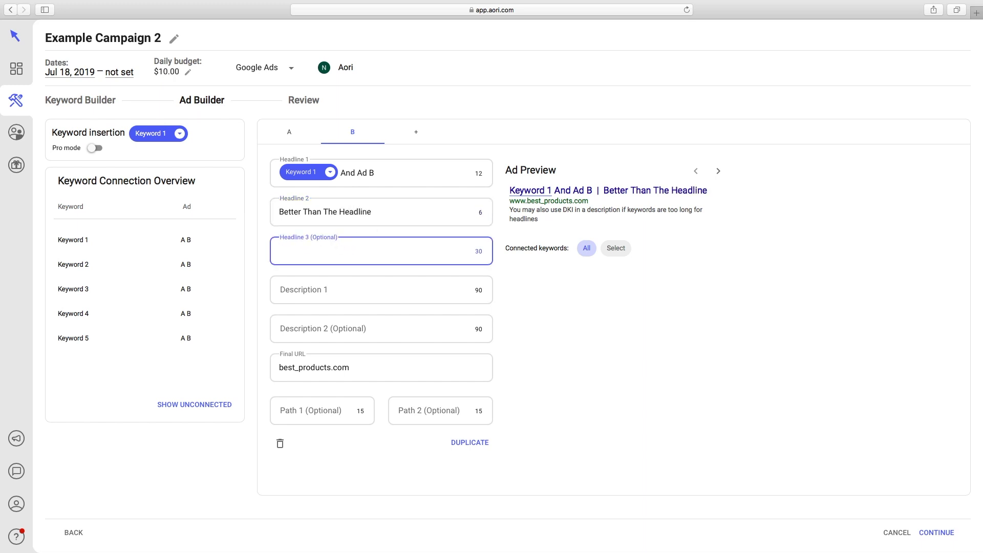
text(Simply The Best)
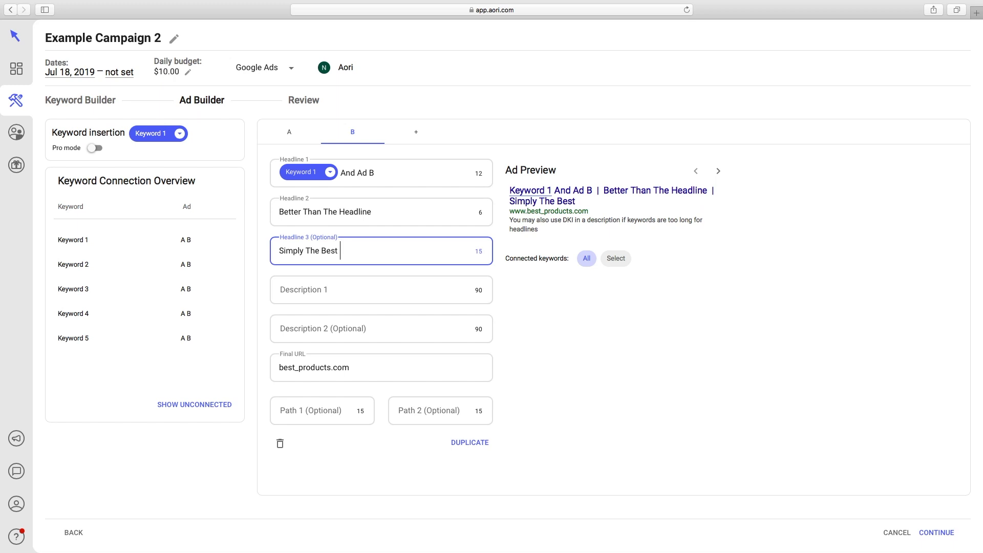
Add descriptions 'Available Everywhere' and 'Lowest Price', then preview ad B with the next keyword
key(Tab)
text(Av)
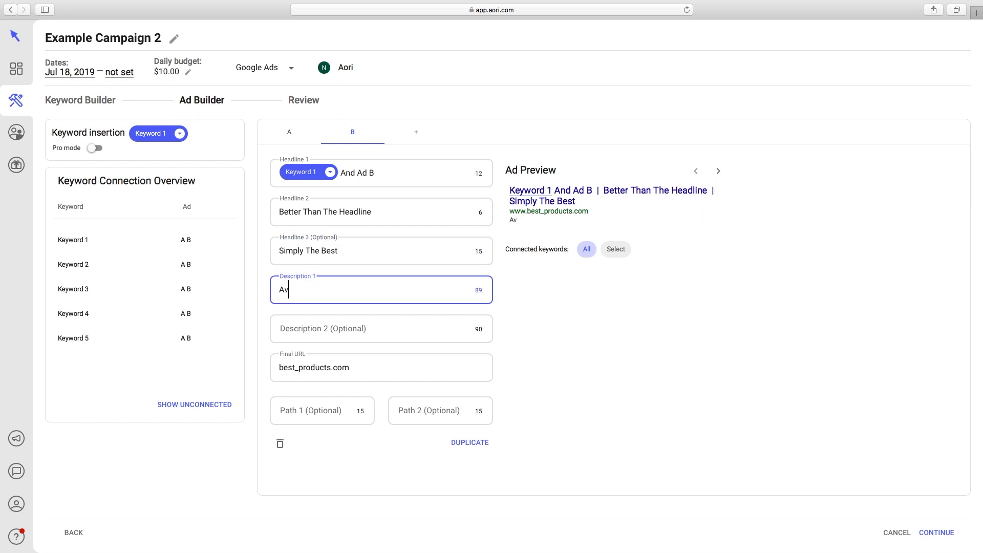
text(ailable Everywhere)
key(Tab)
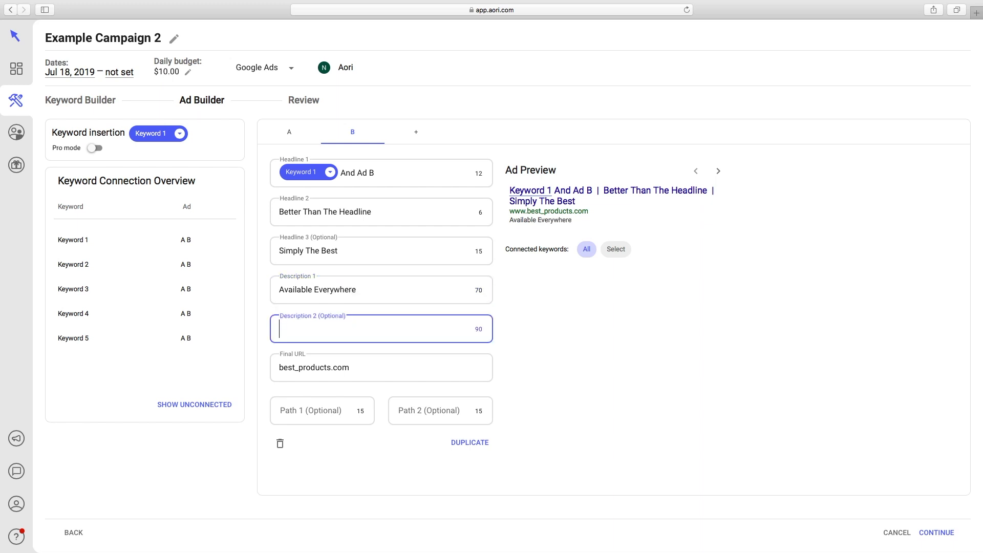
text(Lowest Price)
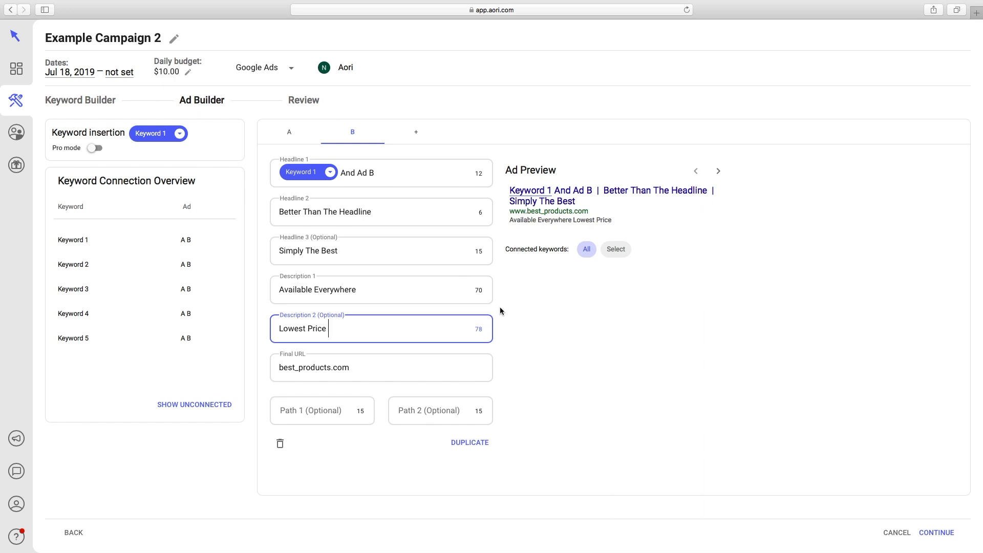
click(719, 171)
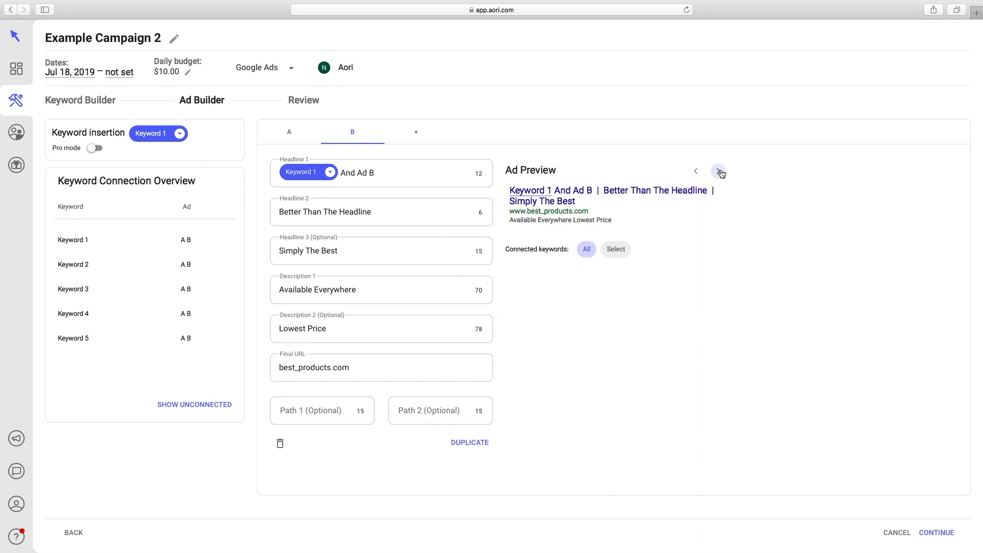
click(718, 171)
click(719, 172)
click(719, 172)
click(697, 174)
click(697, 175)
click(300, 138)
click(718, 172)
click(719, 172)
click(718, 172)
click(697, 172)
click(697, 172)
click(697, 173)
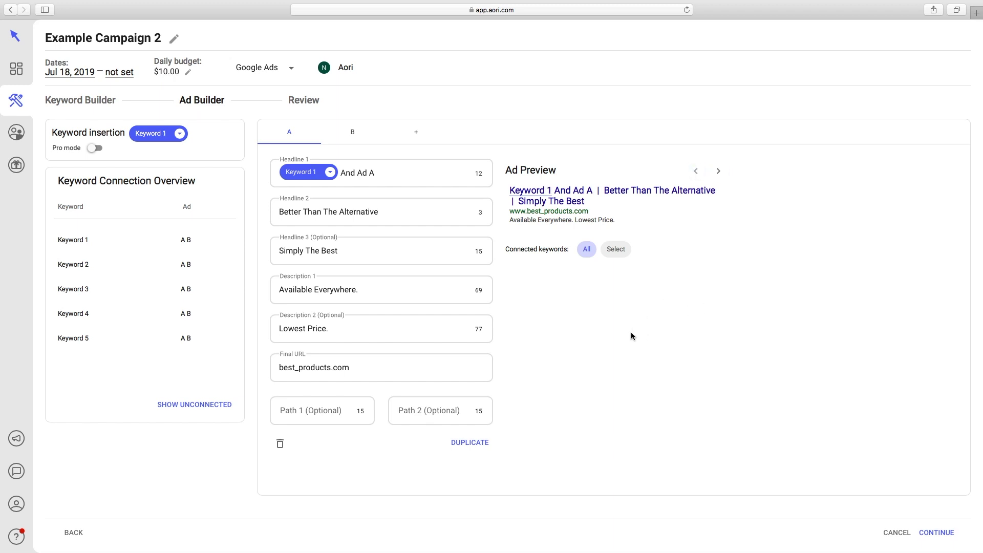
click(354, 134)
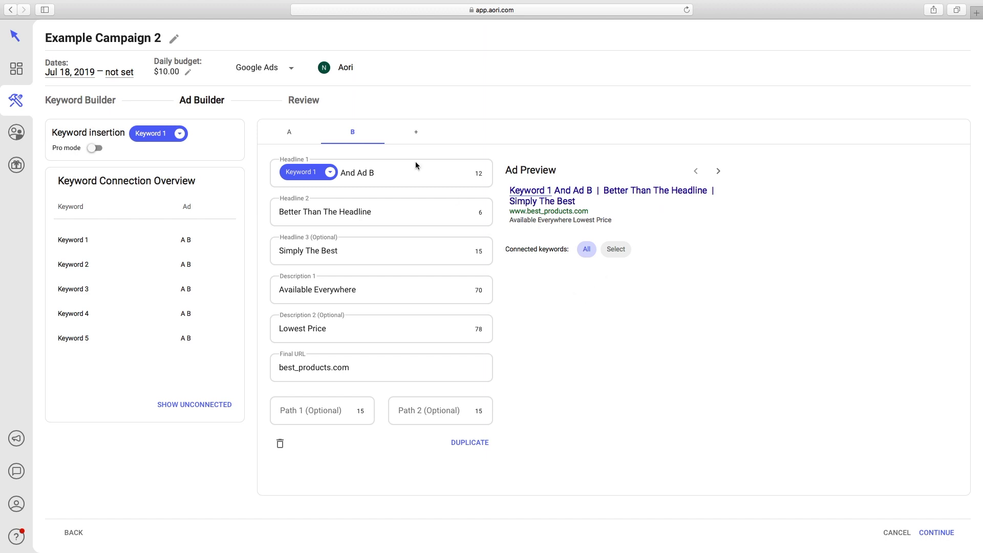
click(943, 533)
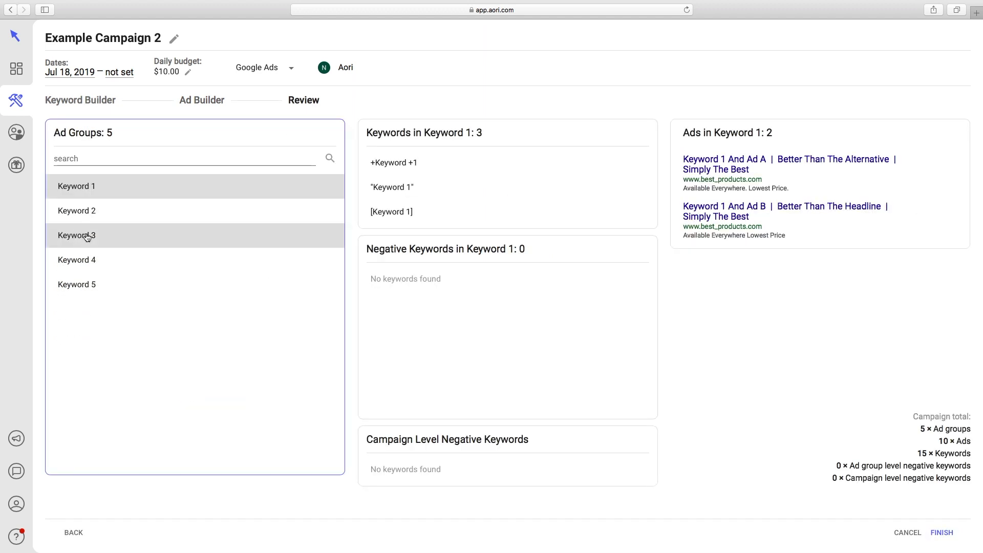
Inspect the Keyword 3, 4 and 5 ad groups, then step back through to Keyword 1
click(88, 237)
click(88, 260)
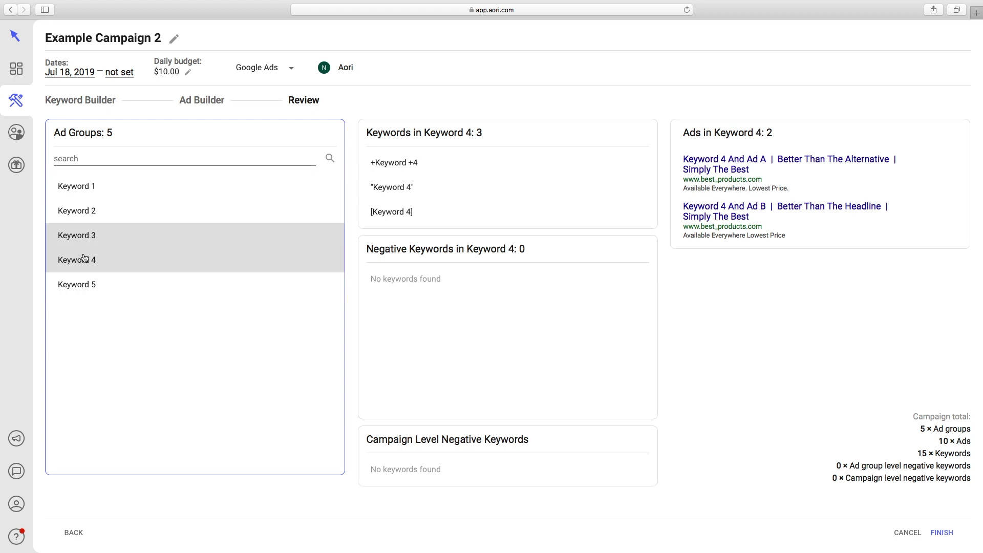
click(89, 286)
click(86, 258)
click(86, 237)
click(85, 216)
click(86, 194)
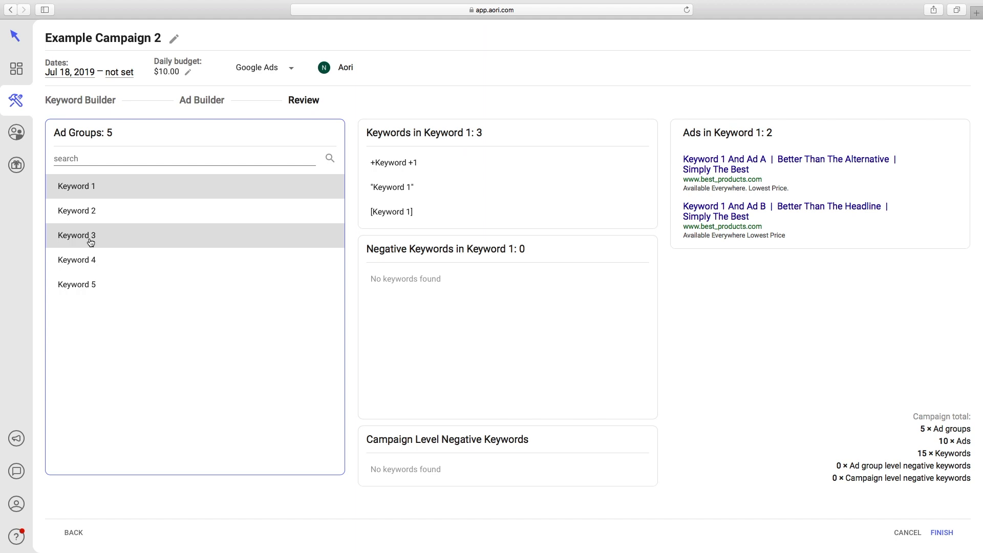
Finish the campaign and defer the paid plan with Let Me Decide Later
click(942, 533)
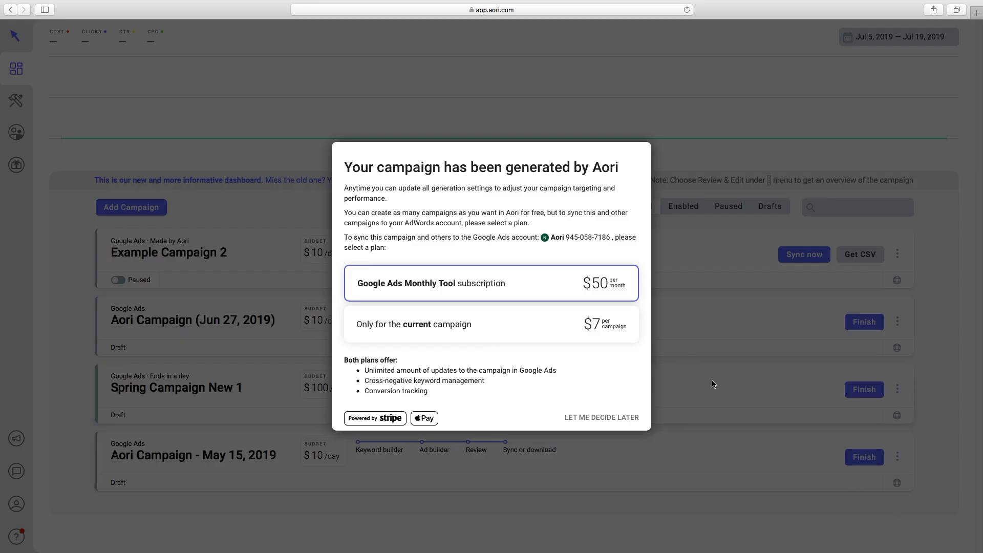
click(613, 280)
click(658, 349)
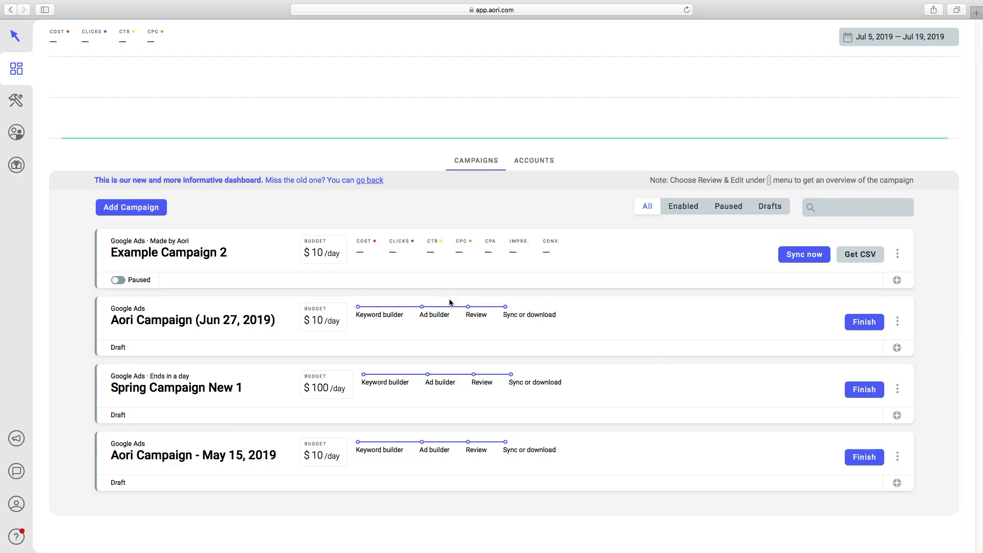